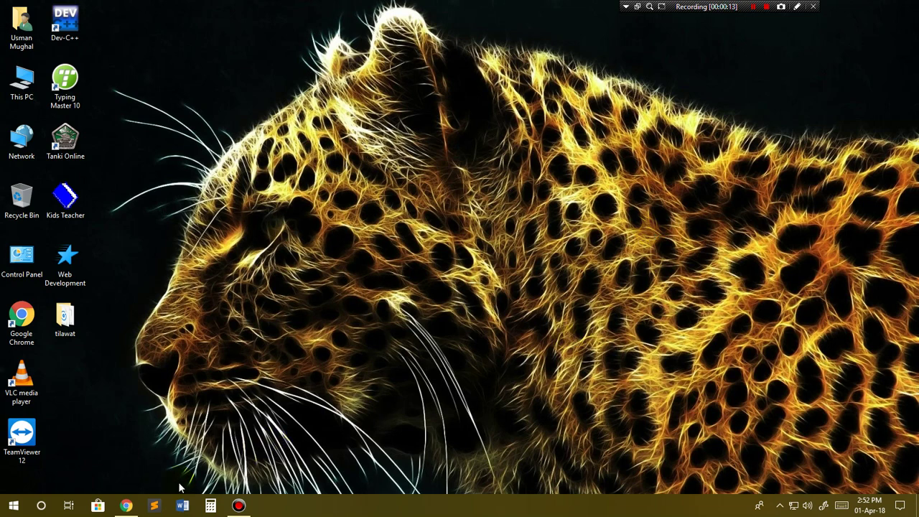
Step: Load the shared Drive link in an incognito window and request the 23.98 MB Microsoft encoder.rar download
left_click(126, 506)
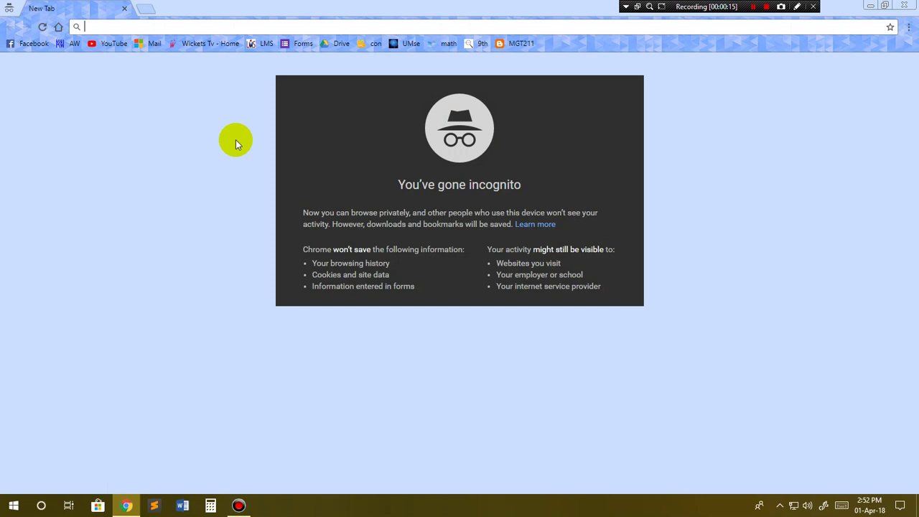
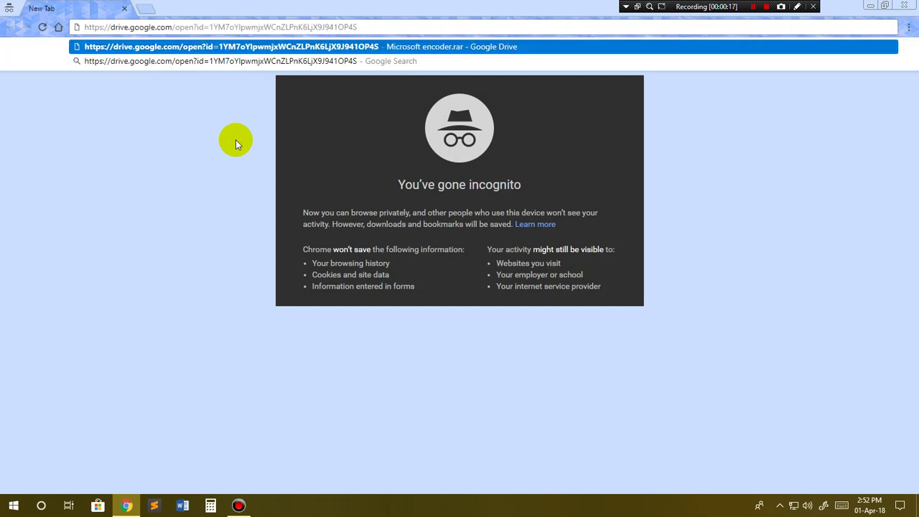
key("Return")
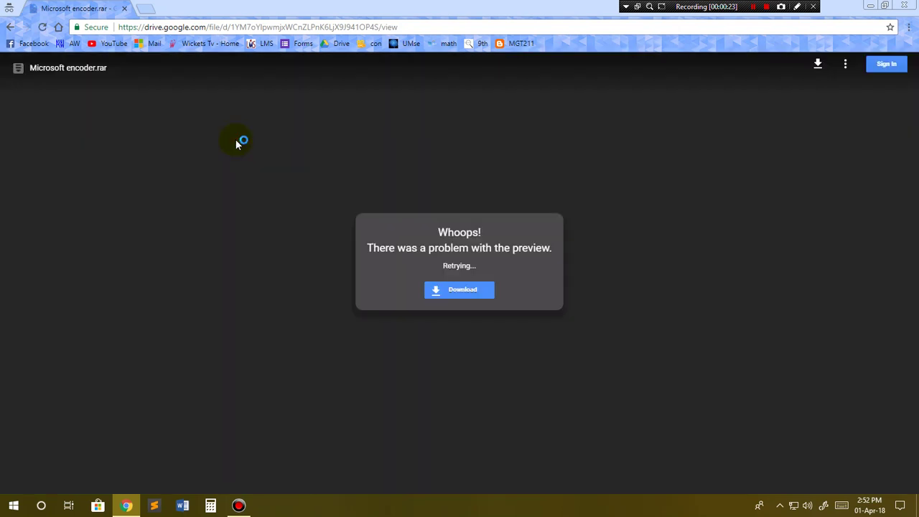
left_click(462, 297)
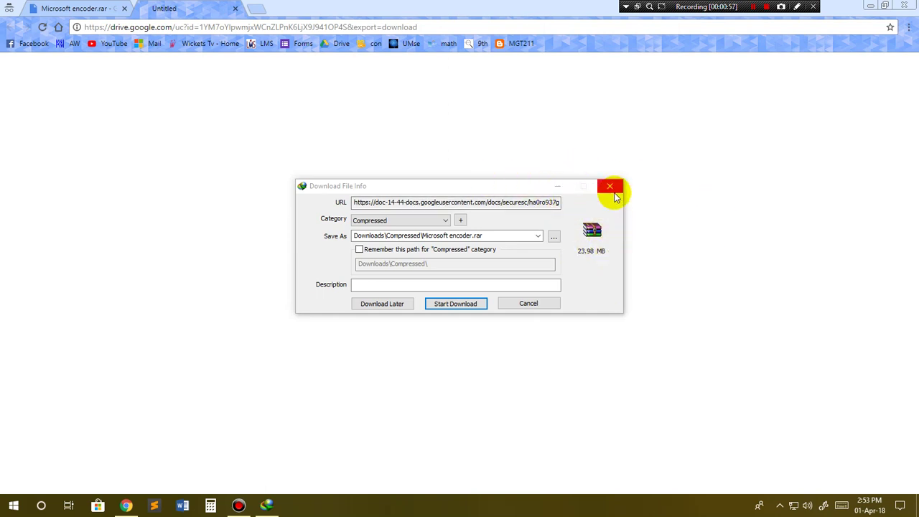
left_click(607, 188)
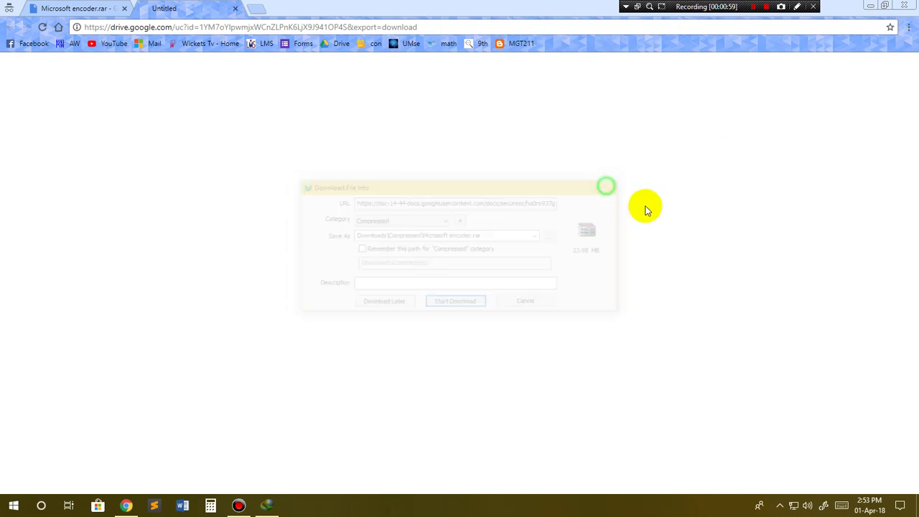
Step: Browse the Downloads subfolders in File Explorer and select the Microsoft encoder archive in Programs
left_click(904, 5)
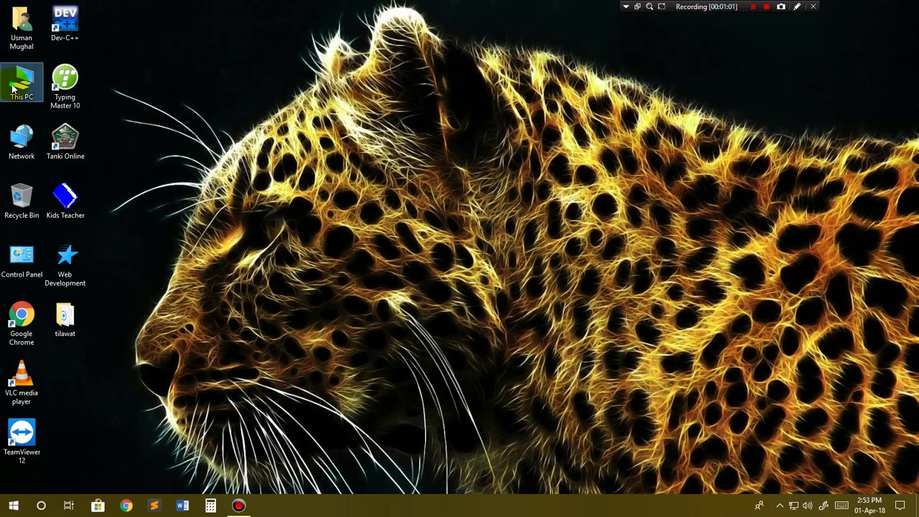
key("super+e")
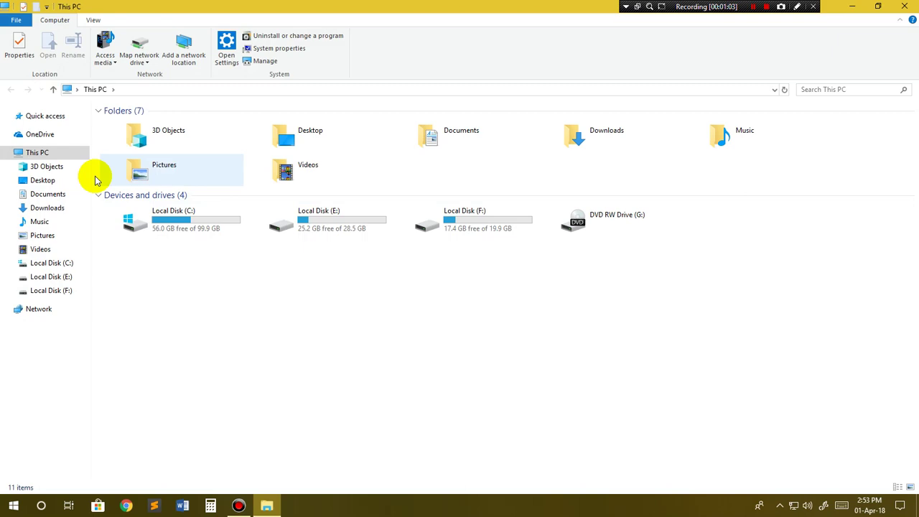
left_click(48, 207)
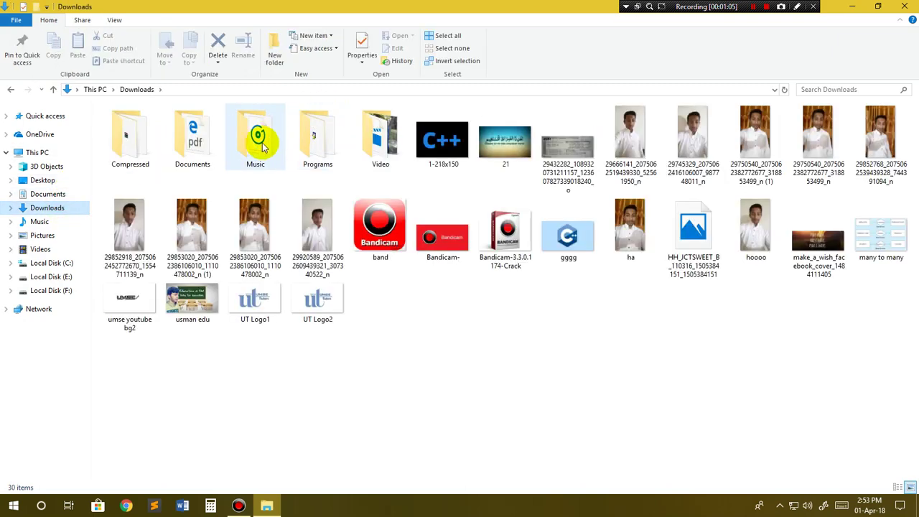
double_click(366, 133)
key("alt+Left")
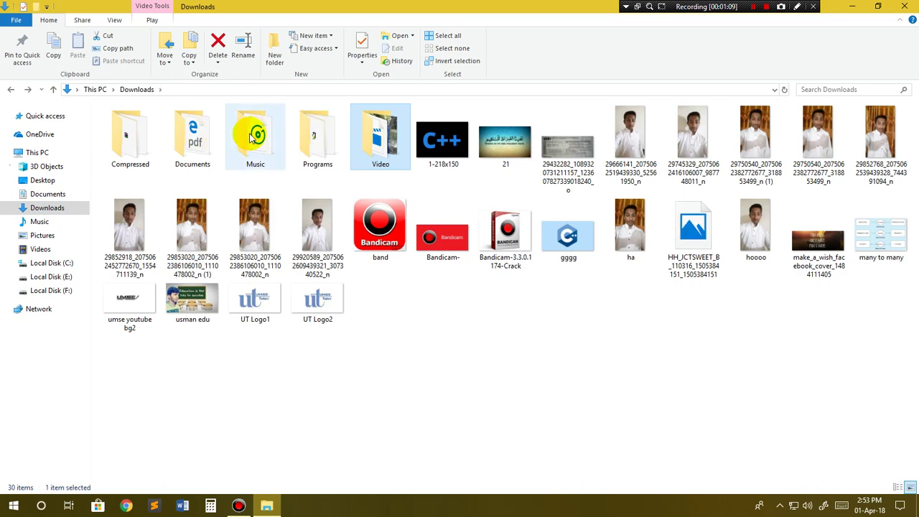
double_click(230, 151)
key("alt+Left")
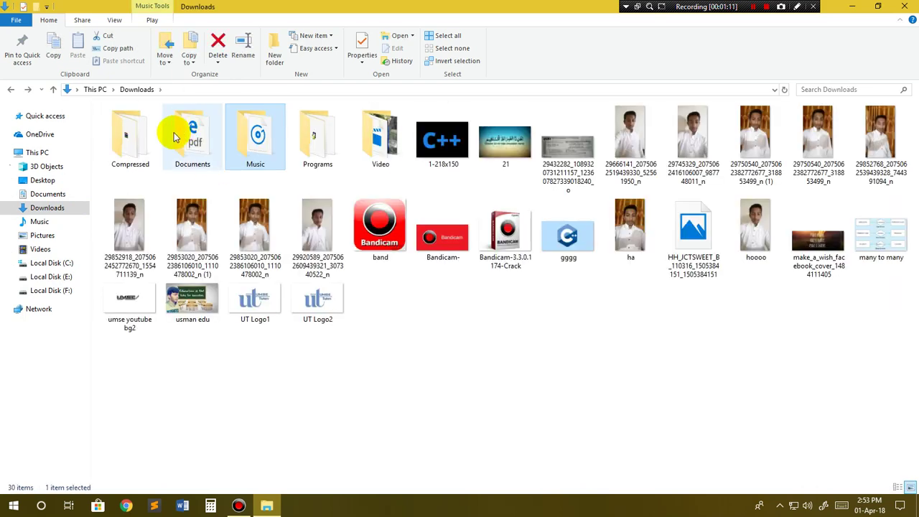
double_click(174, 140)
key("alt+Left")
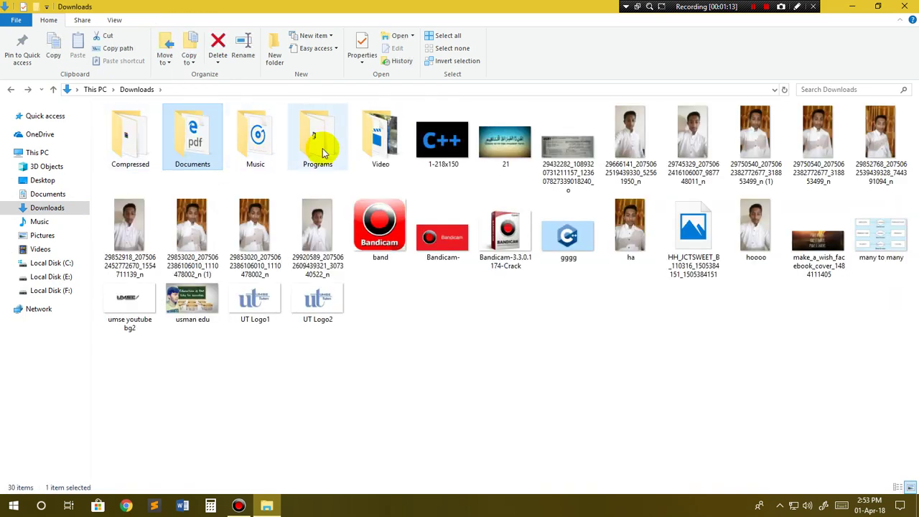
double_click(319, 143)
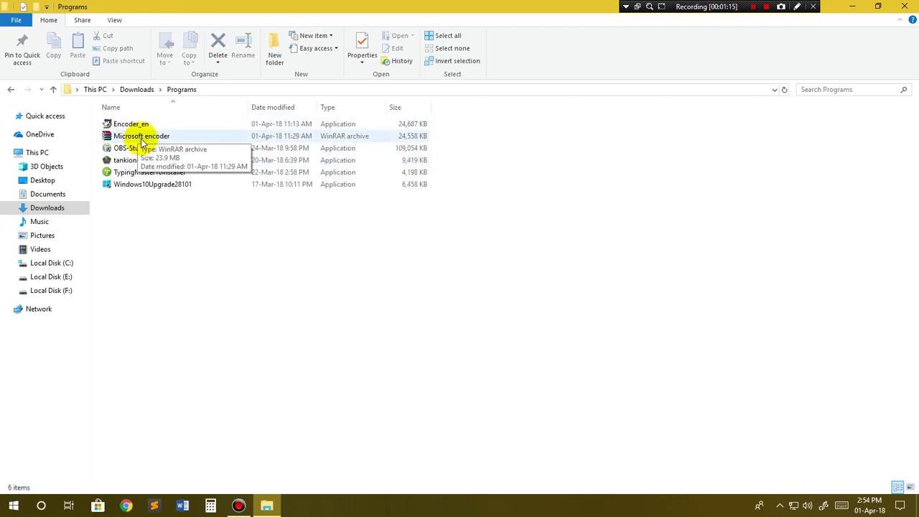
left_click(141, 137)
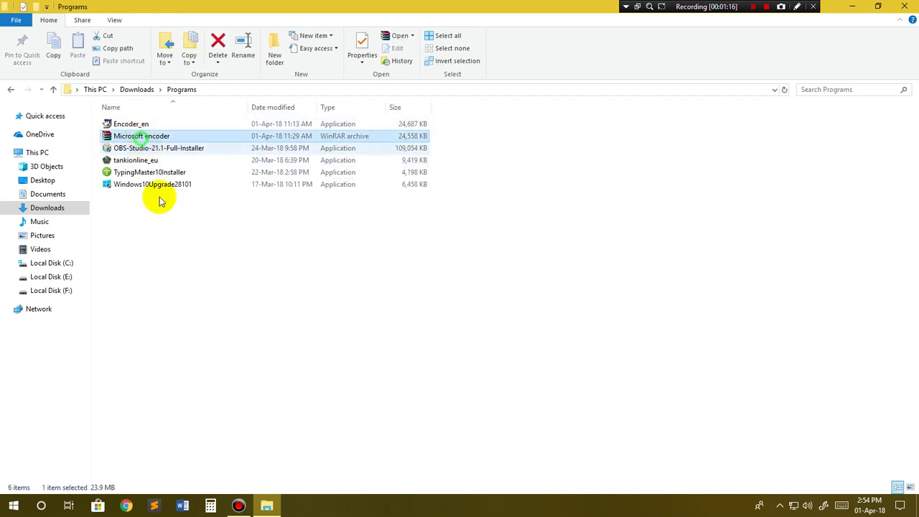
Step: Open the Microsoft encoder archive and run Encoder_en.exe from its inner folder
double_click(154, 137)
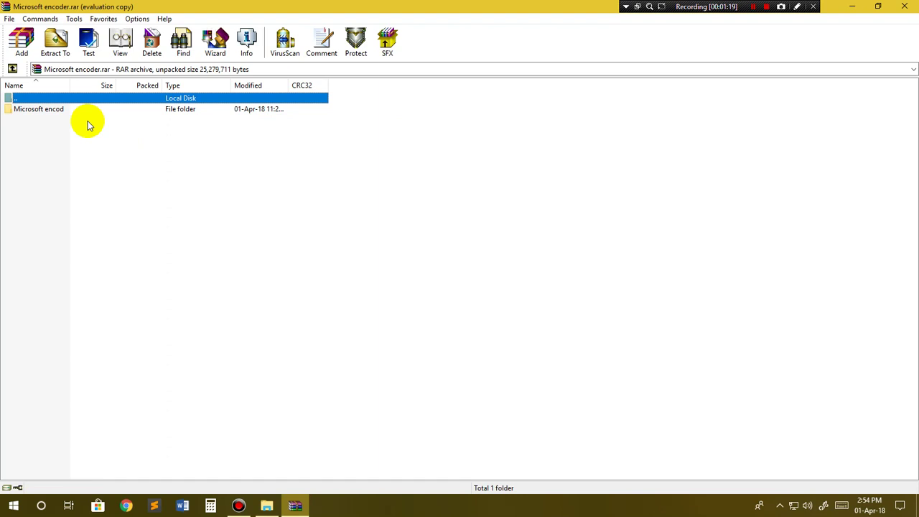
double_click(43, 113)
left_click(27, 111)
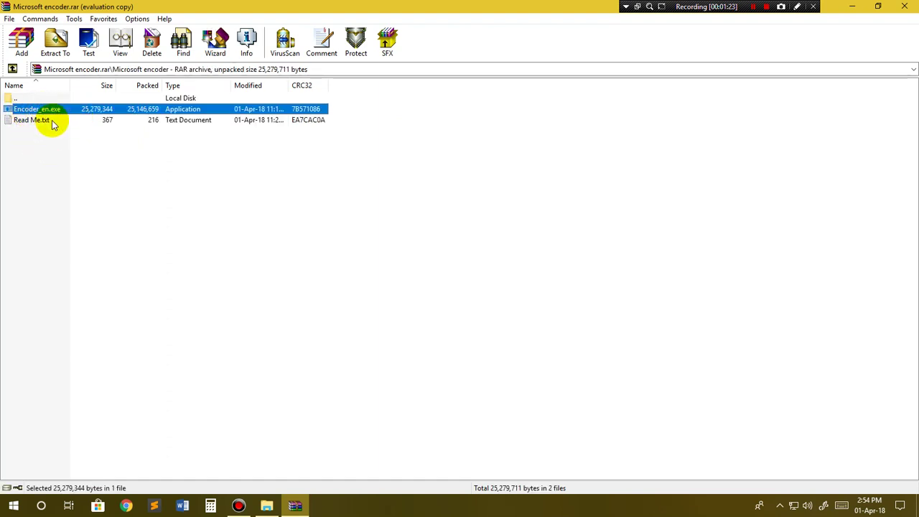
double_click(33, 112)
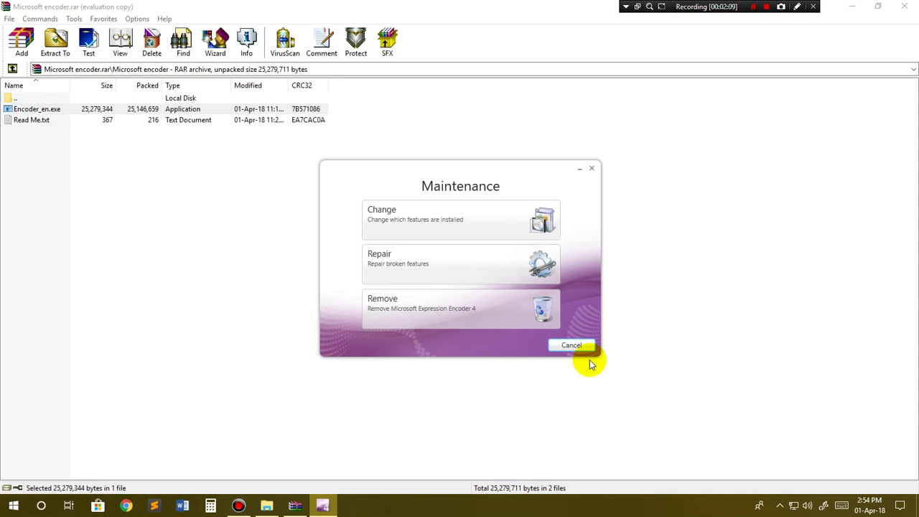
Step: Cancel the encoder setup from its Maintenance window and select Read Me.txt
left_click(591, 168)
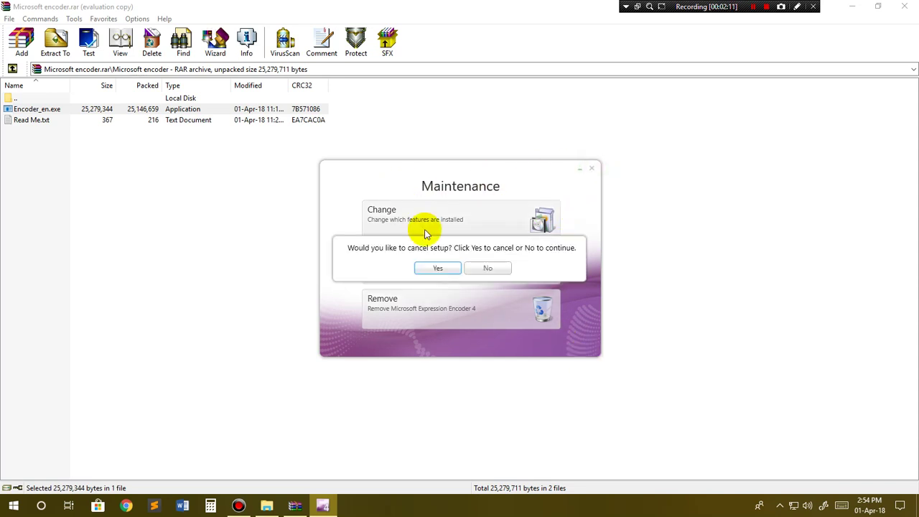
left_click(439, 267)
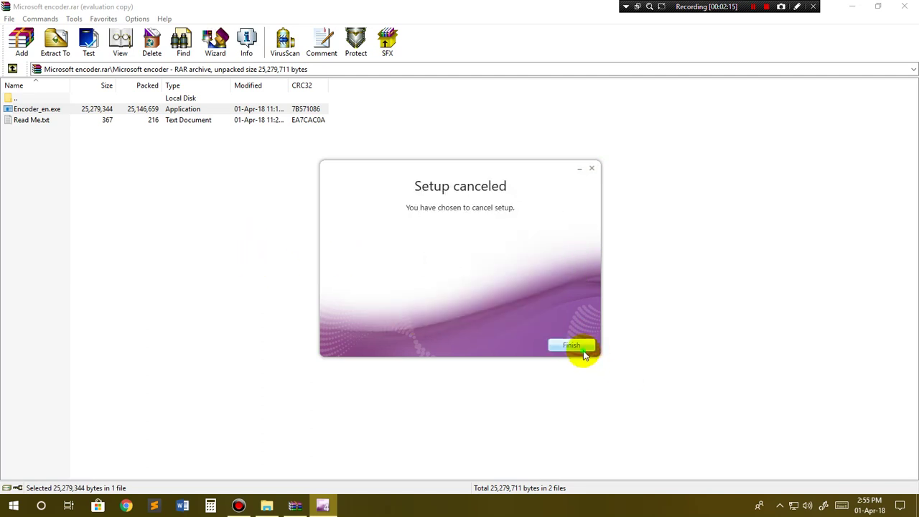
left_click(575, 347)
left_click(61, 120)
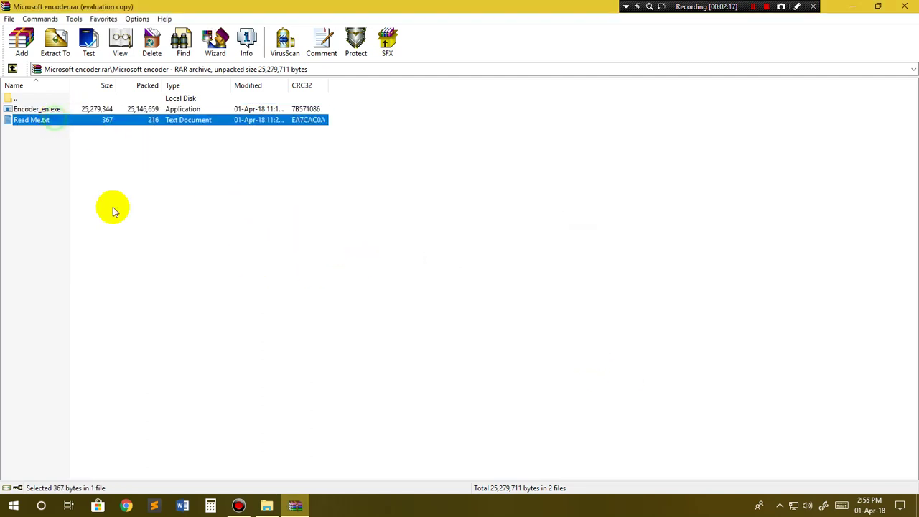
Step: View the licence key line in Read Me.txt in Notepad, then close it
double_click(59, 124)
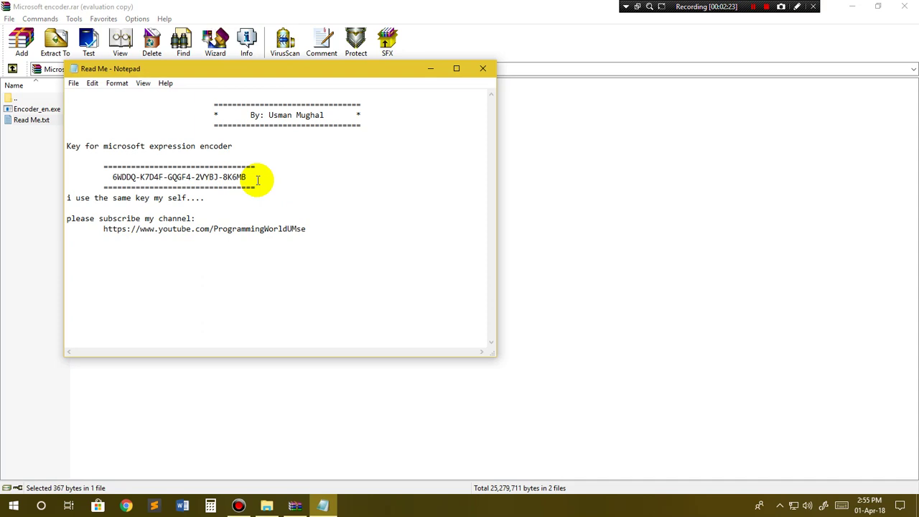
left_click_drag(246, 176, 109, 176)
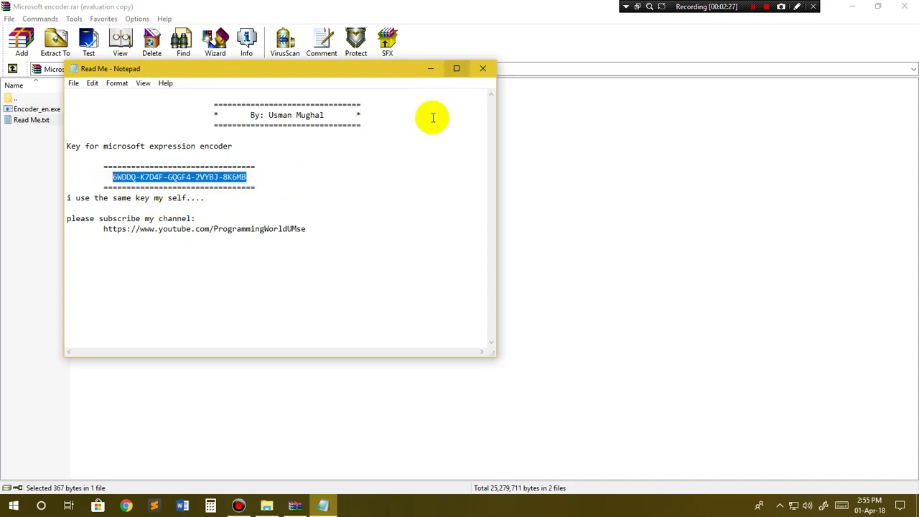
left_click(252, 177)
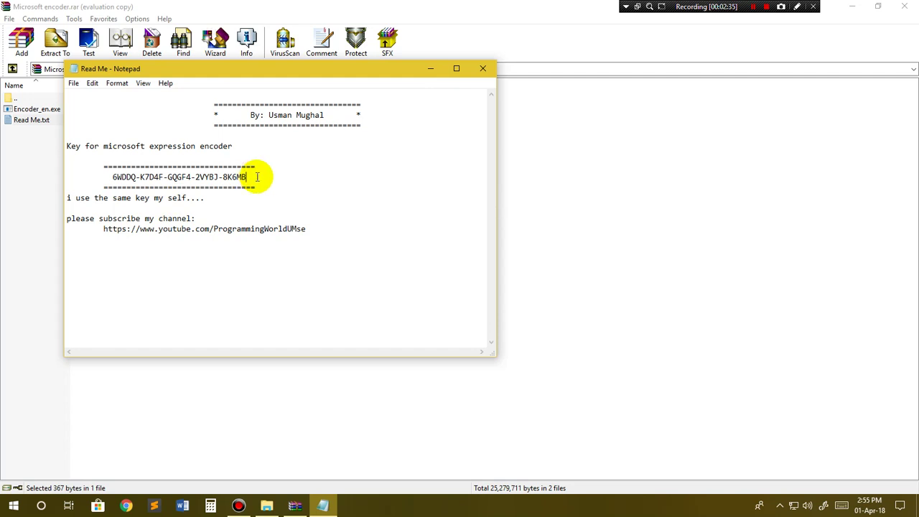
left_click(481, 70)
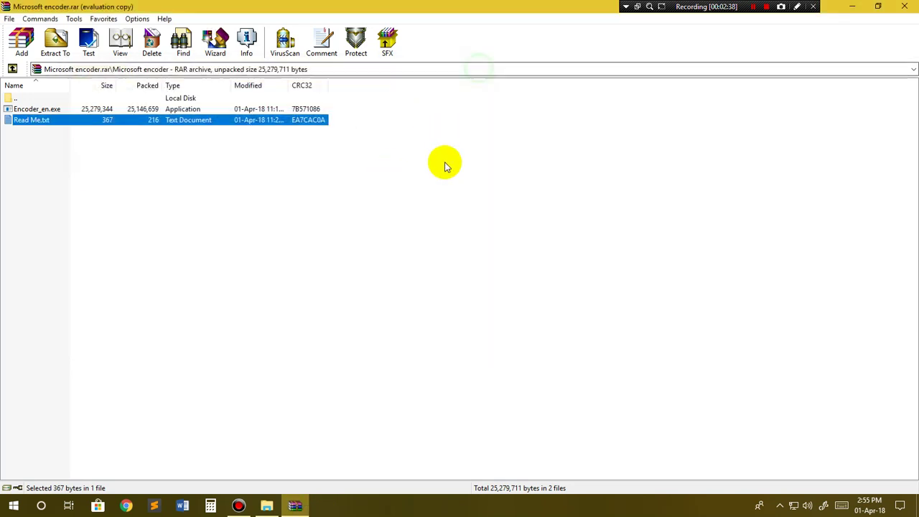
Step: Close WinRAR and Explorer, then launch Expression Encoder 4 Screen Capture from the Microsoft Expression Start group
left_click(908, 6)
left_click(906, 6)
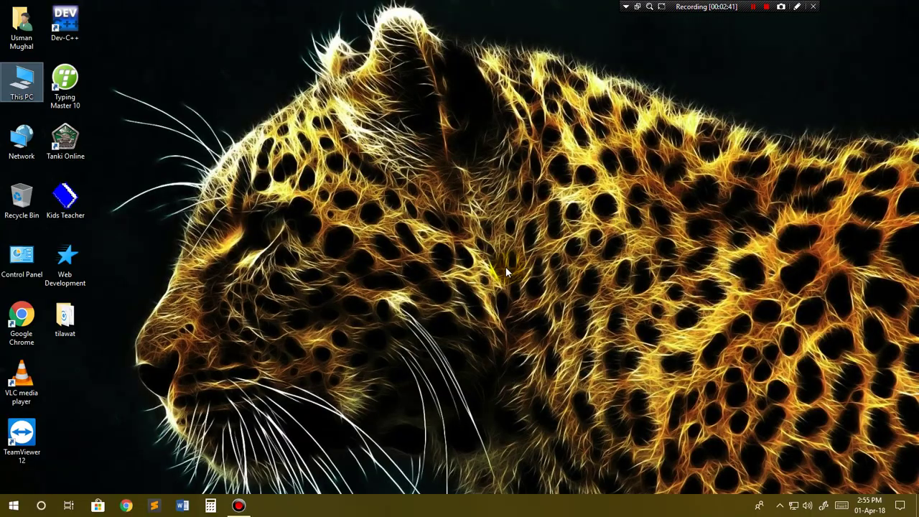
left_click(14, 506)
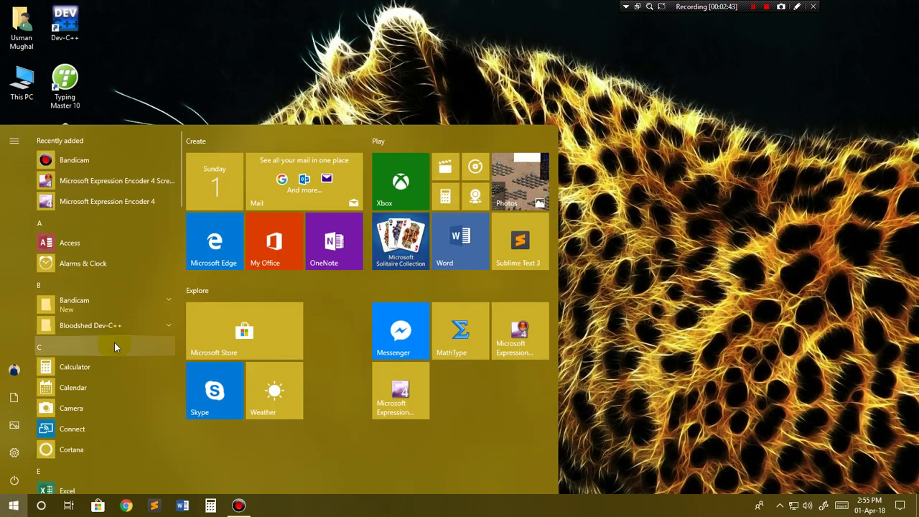
scroll(114, 343, "down", 5)
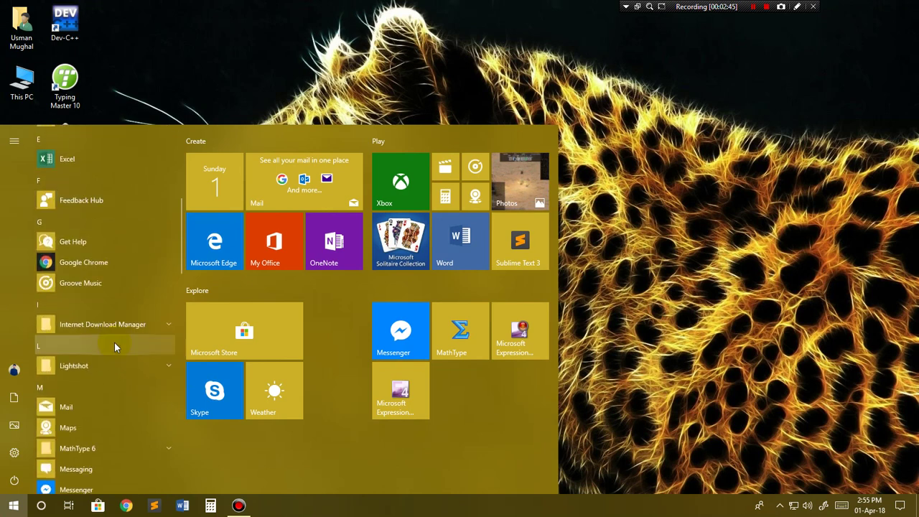
scroll(114, 342, "down", 6)
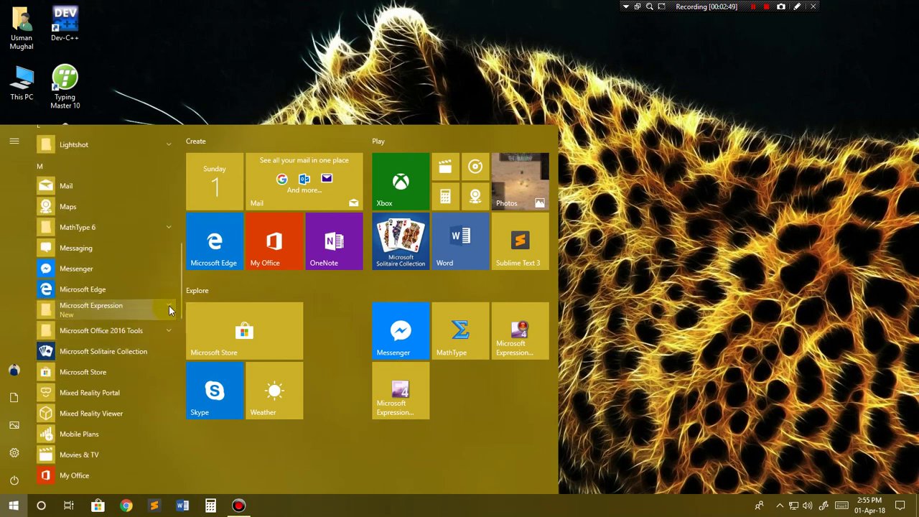
left_click(168, 309)
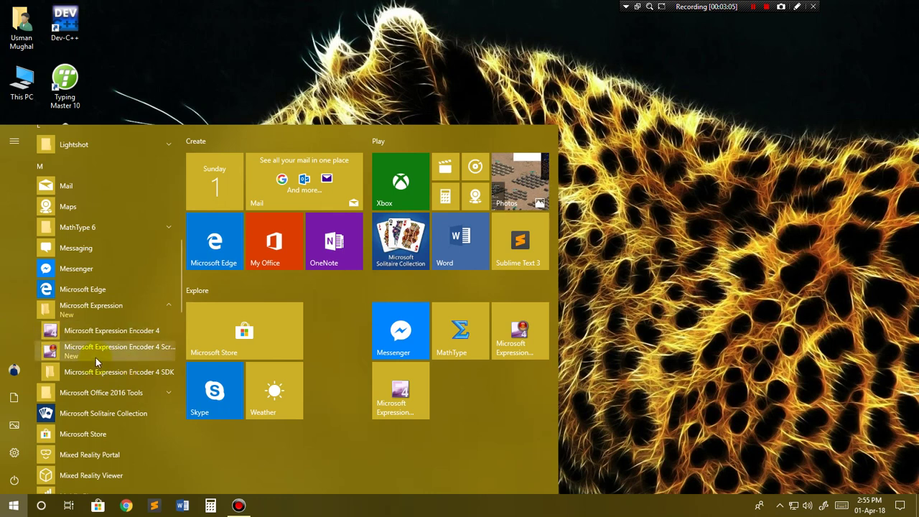
left_click(97, 359)
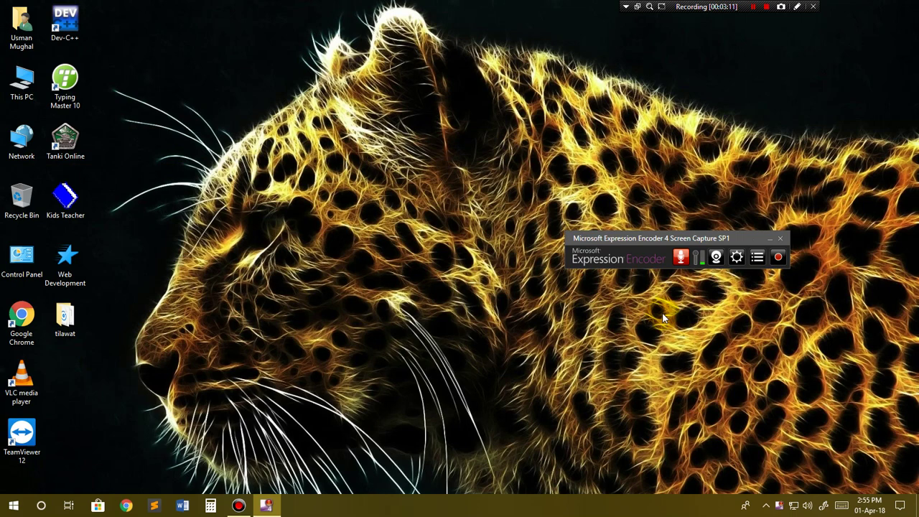
left_click(736, 257)
left_click(178, 161)
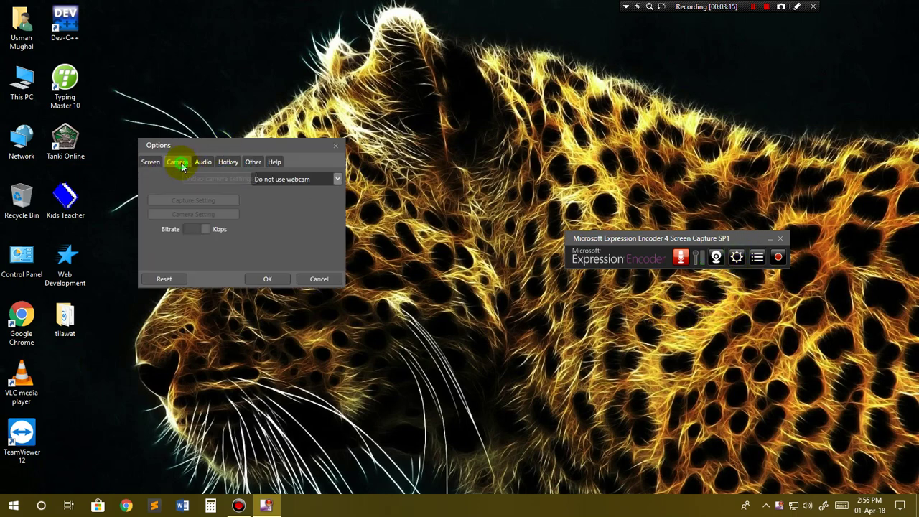
left_click(203, 161)
left_click(227, 162)
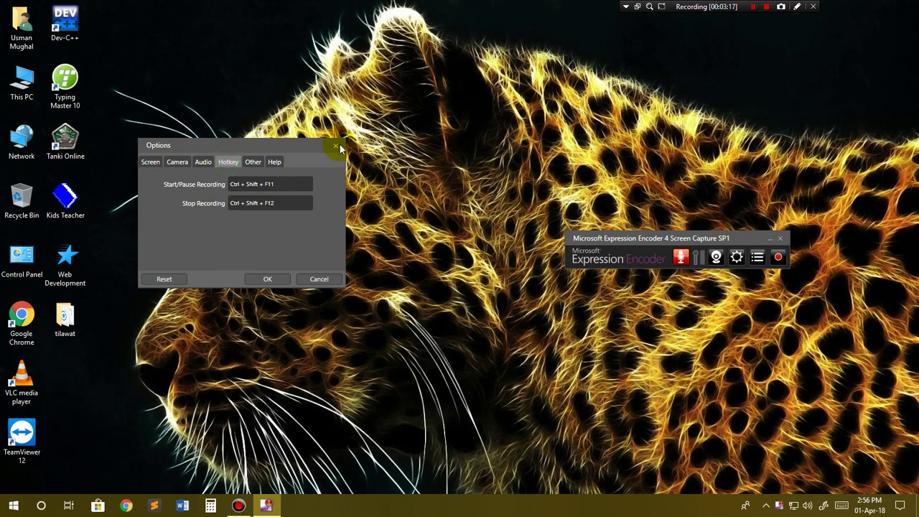
left_click(333, 147)
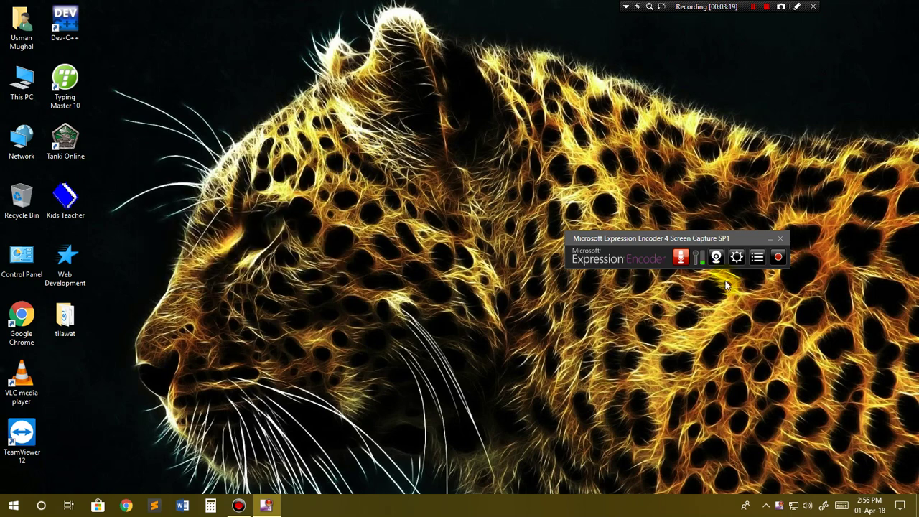
Step: Set a Custom 1596×856 capture region, nudging its top edge, and start recording it
left_click(777, 260)
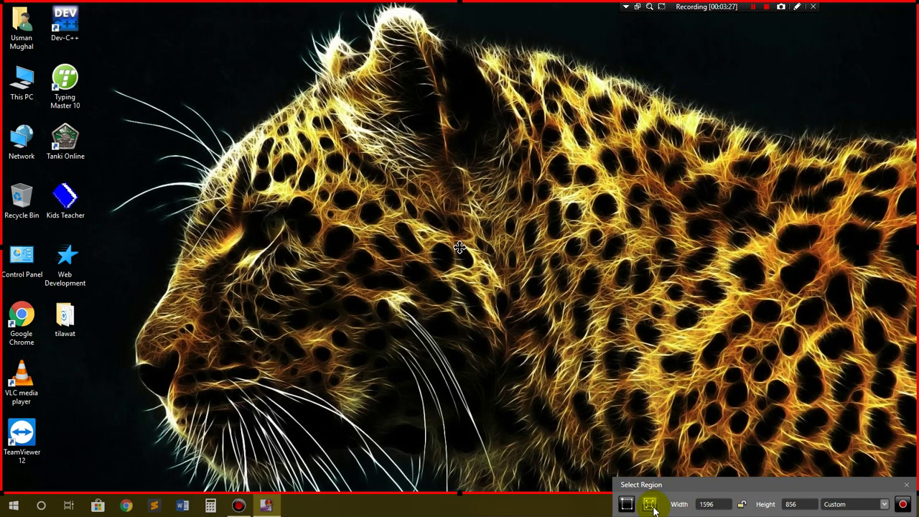
left_click(884, 504)
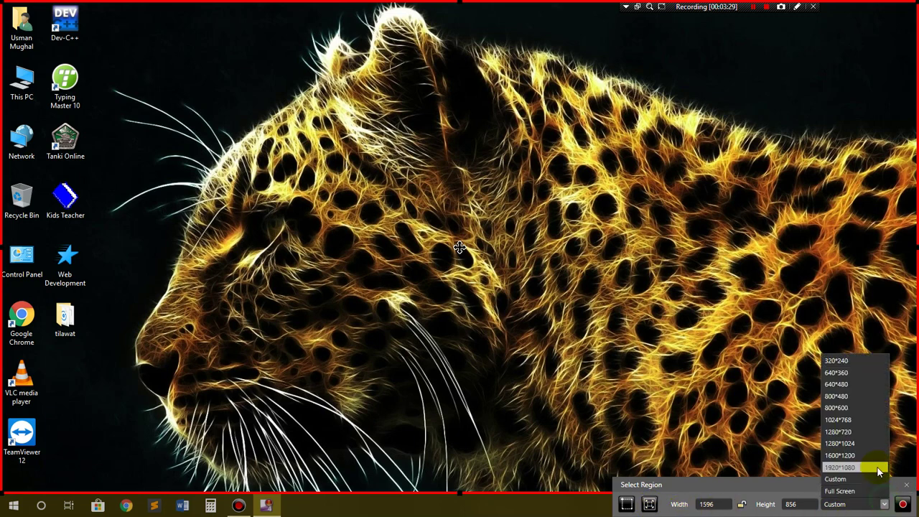
left_click(838, 478)
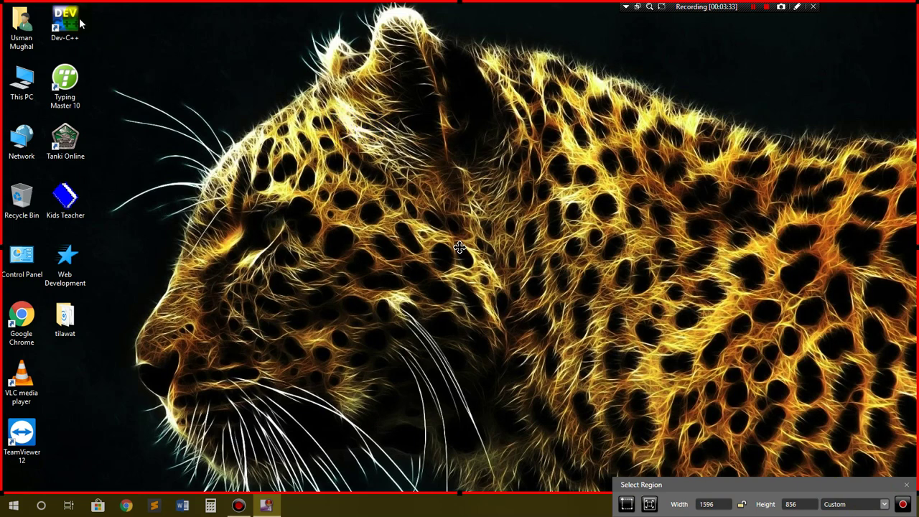
mouse_move(459, 3)
left_mouse_down()
mouse_move(464, 105)
mouse_move(463, 4)
left_mouse_up()
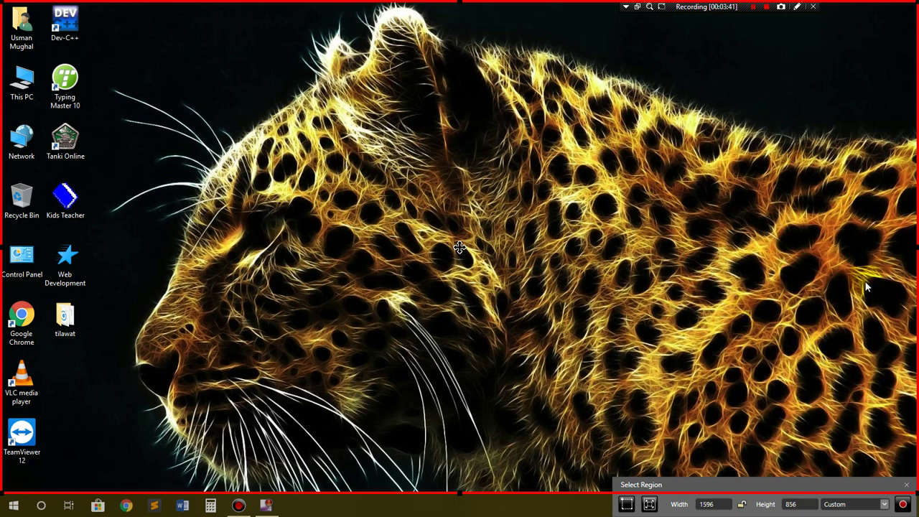
left_click(902, 505)
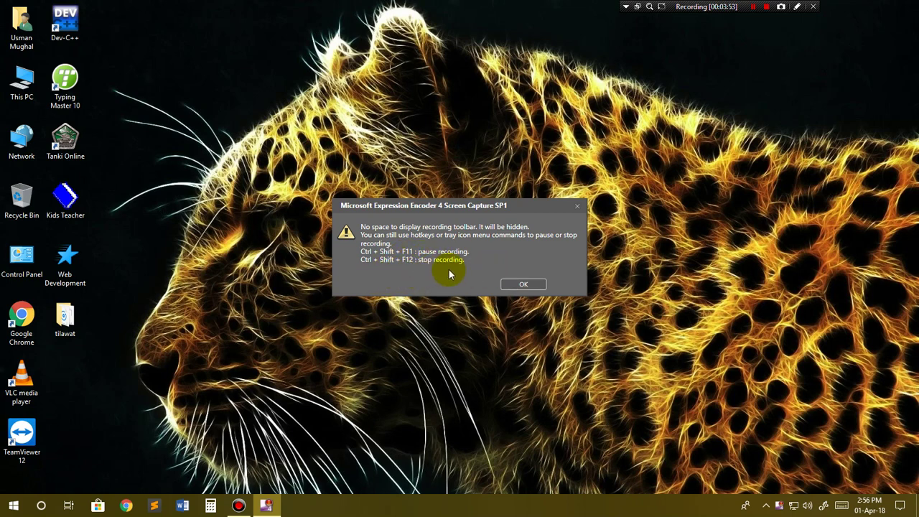
Step: Accept the hidden-toolbar warning with OK so the countdown starts the recording
left_click(524, 284)
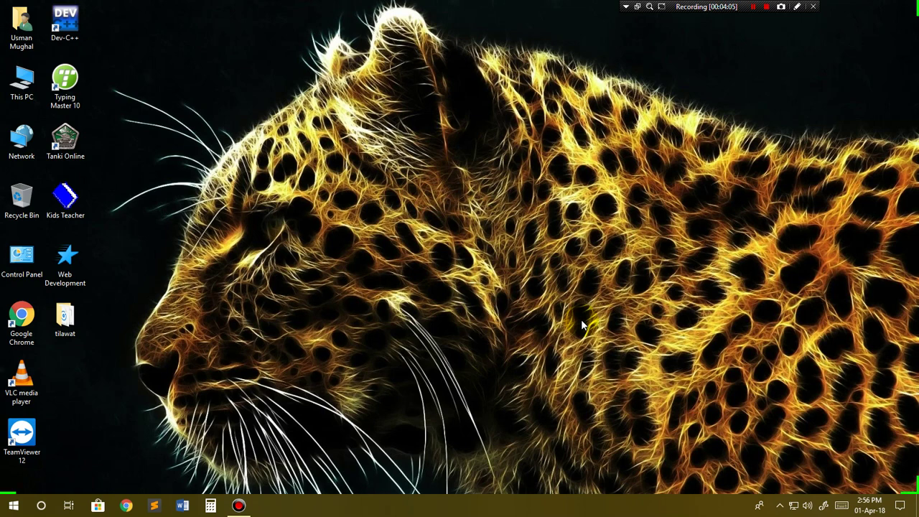
Step: Stop recording with Ctrl+Shift+F12 and preview the 2.56.43 PM capture full screen
key("ctrl+shift+F12")
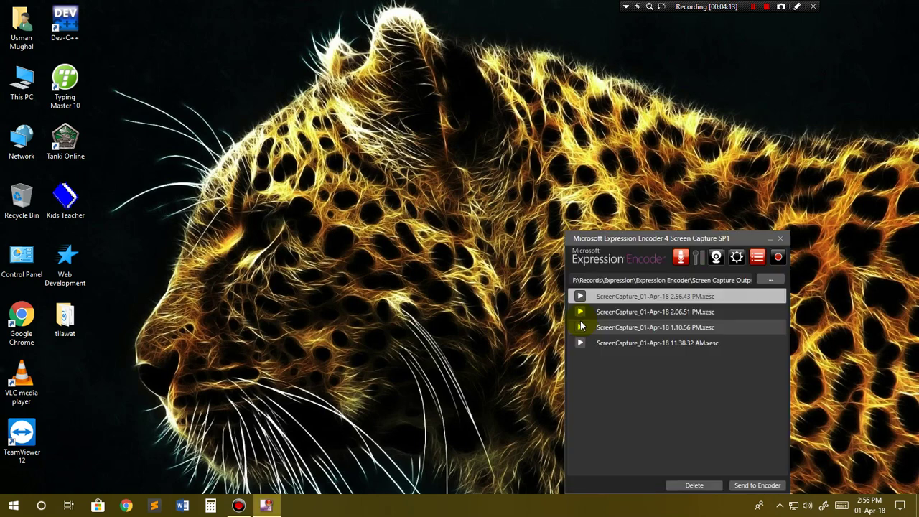
left_click_drag(651, 237, 549, 125)
left_click(520, 185)
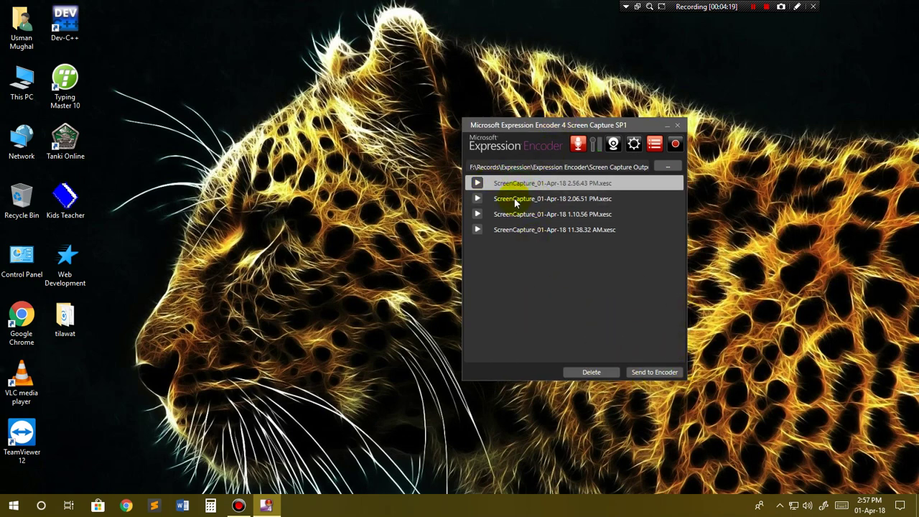
left_click(477, 184)
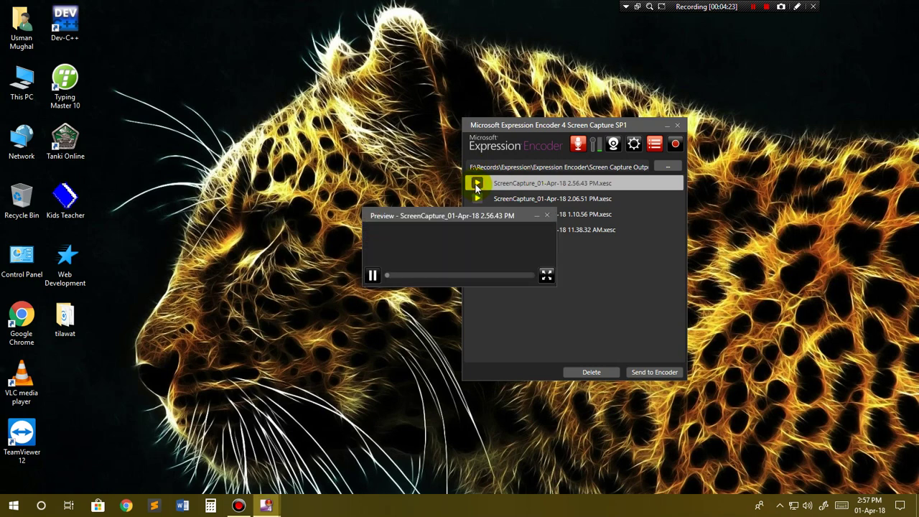
double_click(459, 268)
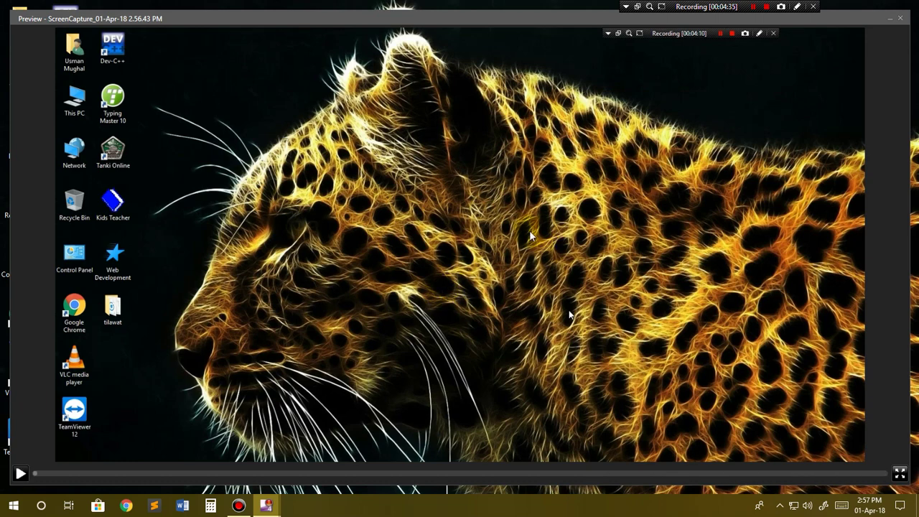
left_click(901, 20)
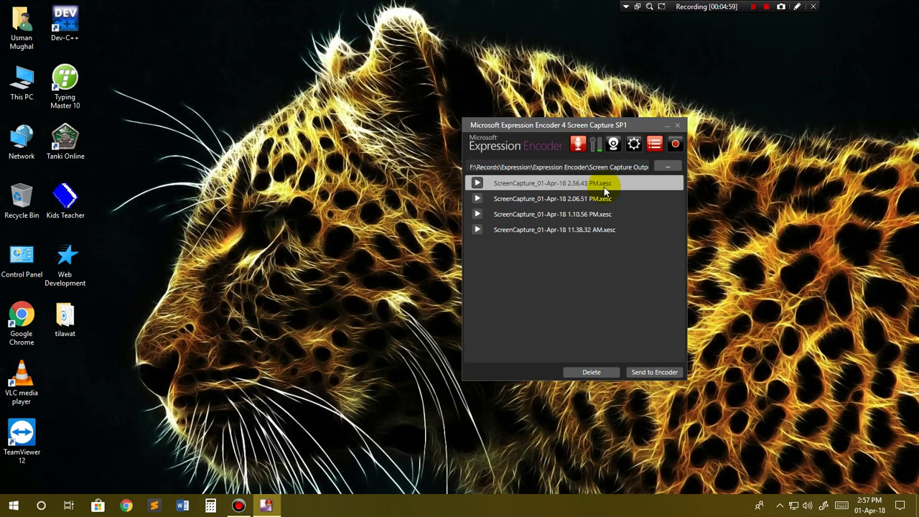
Step: Send the 2.56.43 PM capture to Expression Encoder 4 Pro and review the loaded 1596×856 clip
left_click(662, 370)
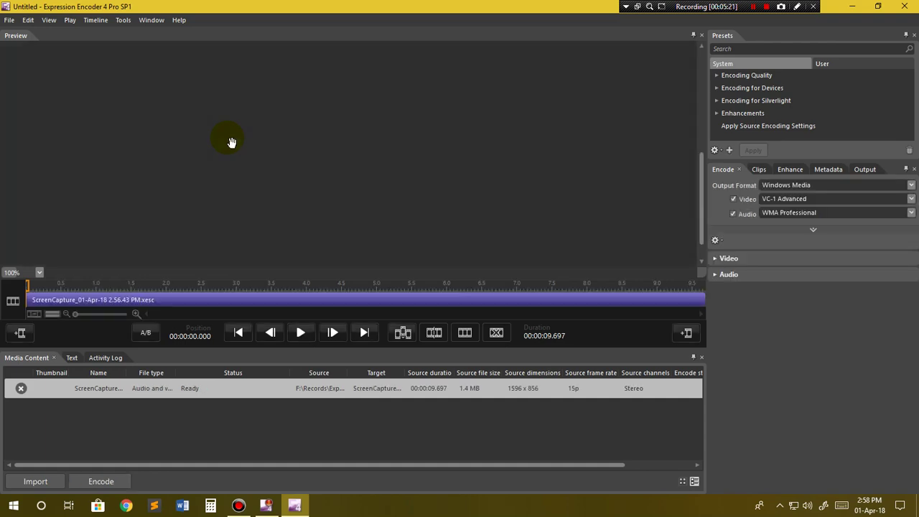
scroll(335, 174, "down", 1)
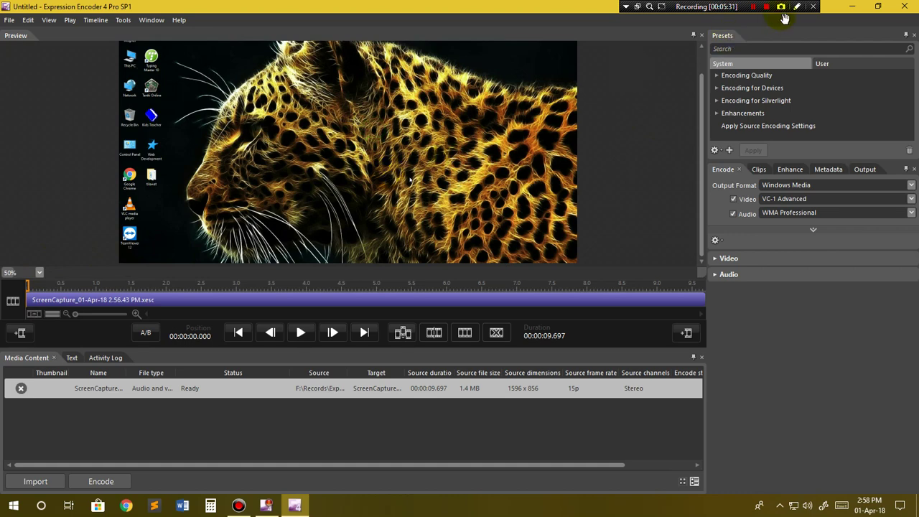
left_click(754, 7)
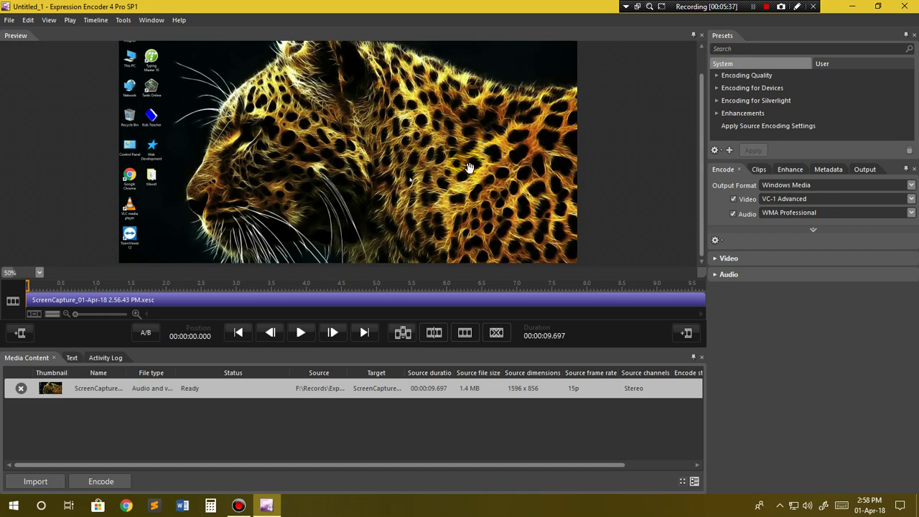
scroll(499, 179, "down", 1)
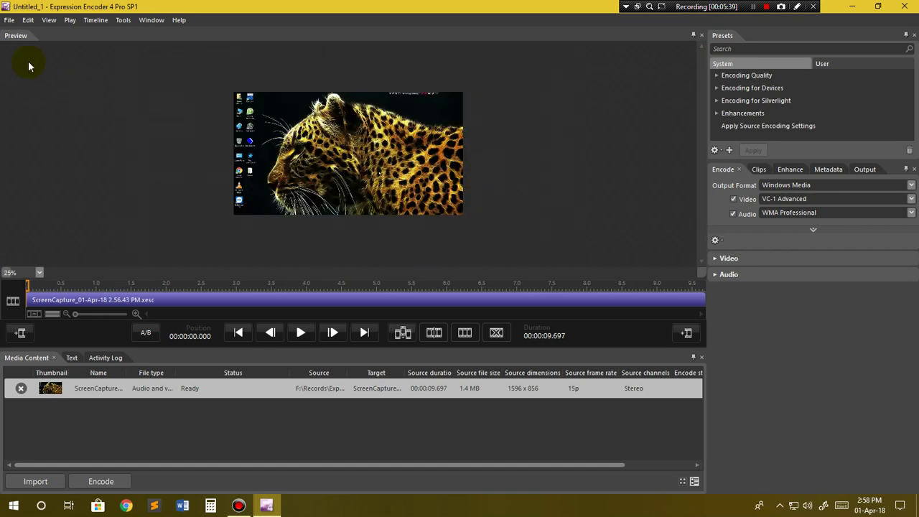
left_click(9, 20)
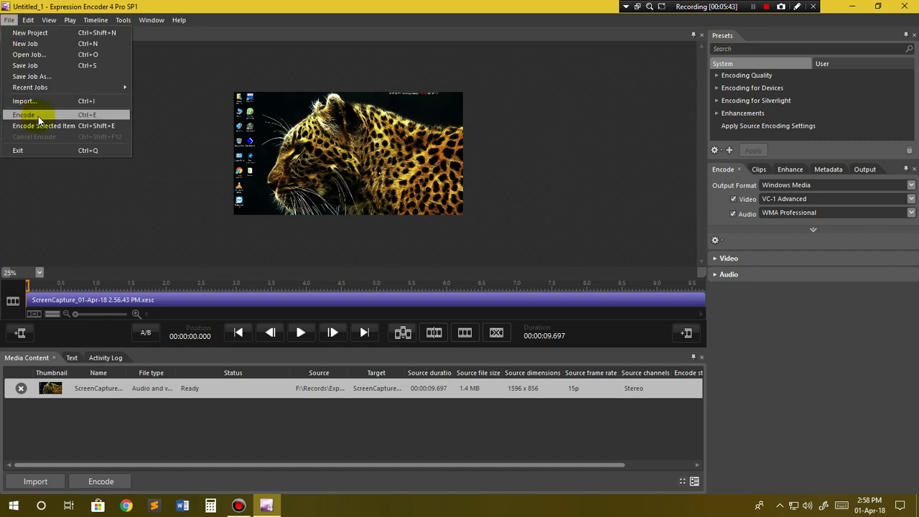
Step: Encode the clip to ScreenCapture_01-Apr-18 2.56.43 PM.wmv and check its output directory
left_click(37, 116)
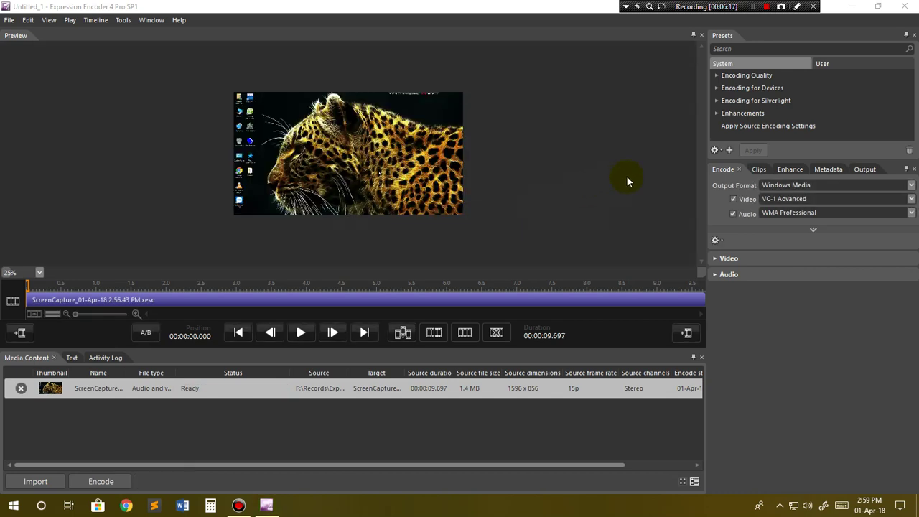
left_click(864, 171)
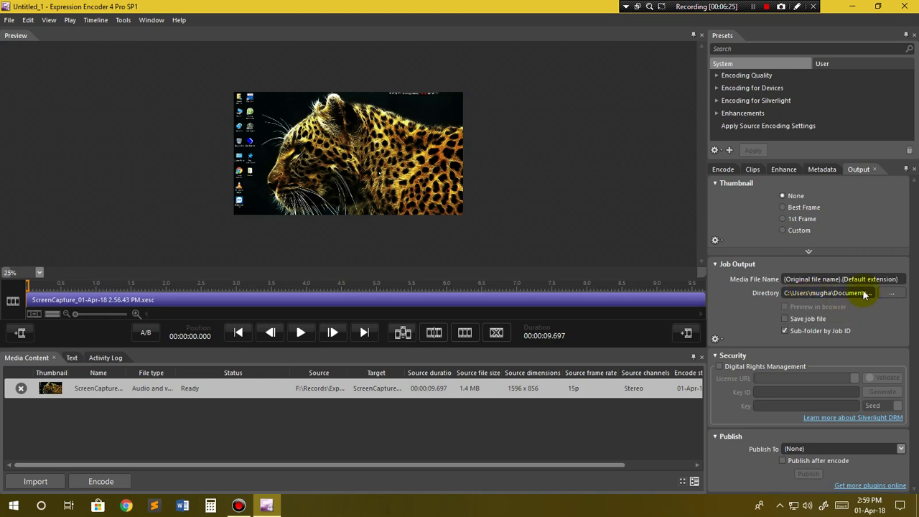
Step: Open This PC in File Explorer and close Expression Encoder
left_click(850, 8)
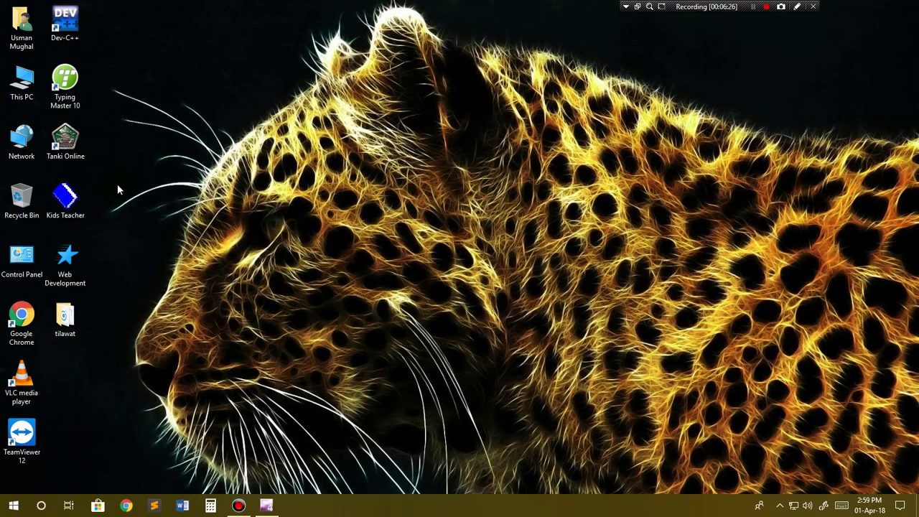
double_click(22, 93)
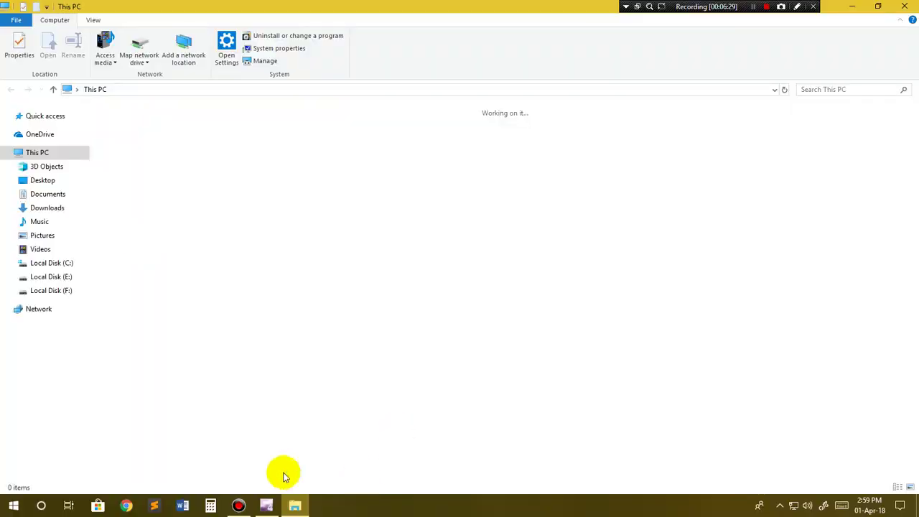
left_click(267, 506)
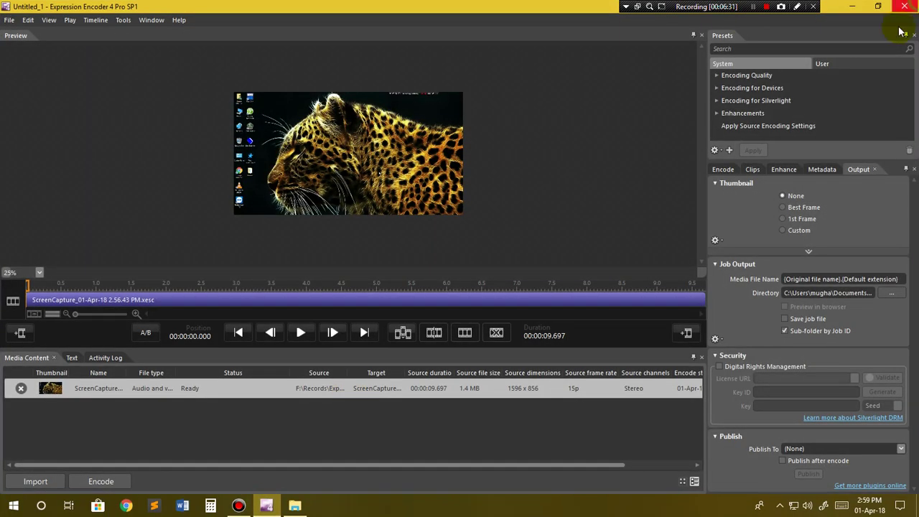
left_click(904, 7)
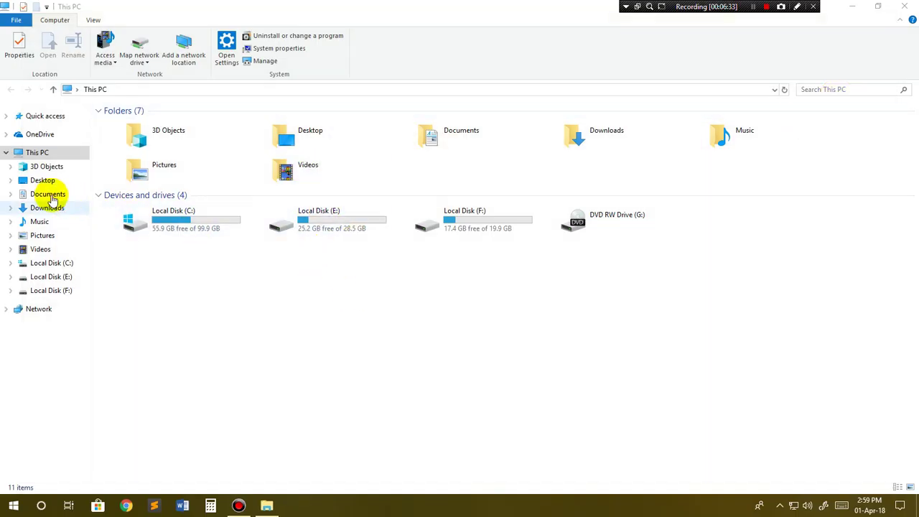
Step: Browse to Documents > Expression > Expression Encoder > Output > 2.58.40 PM and select the ScreenCapture video
left_click(52, 197)
left_click(266, 141)
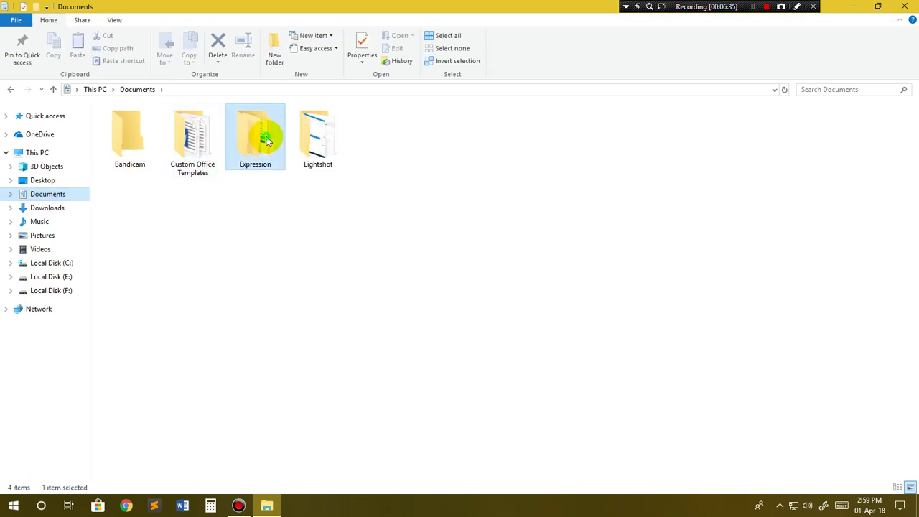
double_click(267, 141)
left_click(136, 126)
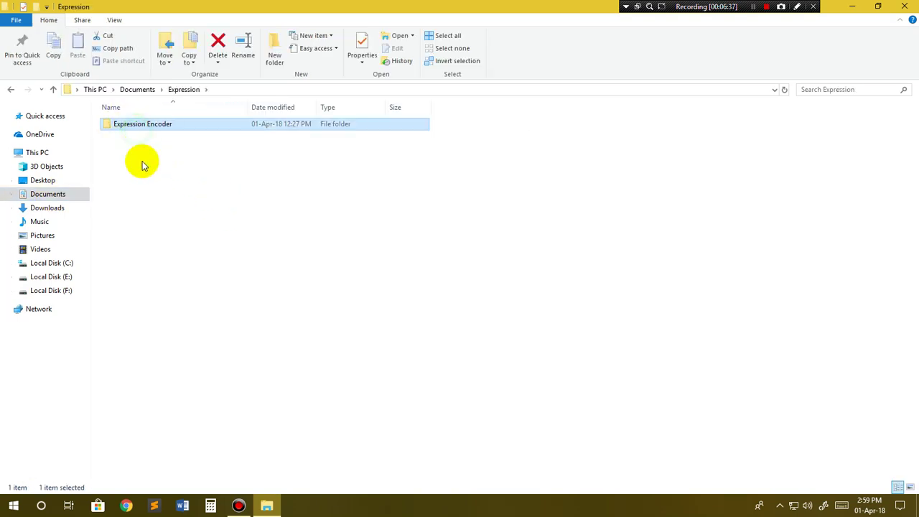
key("Return")
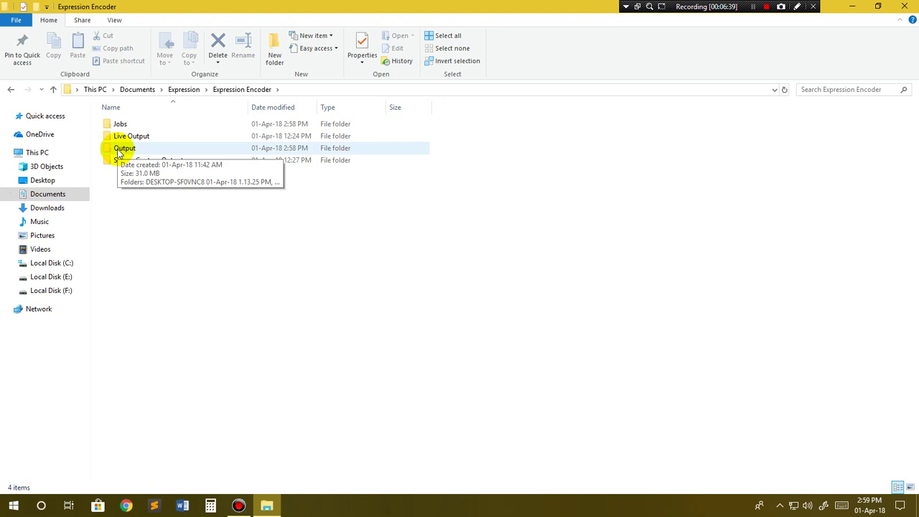
double_click(122, 148)
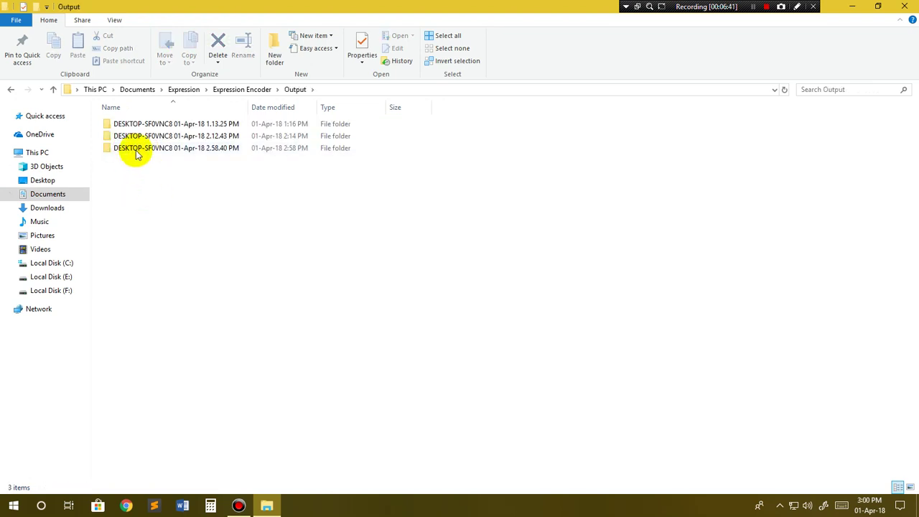
left_click(144, 153)
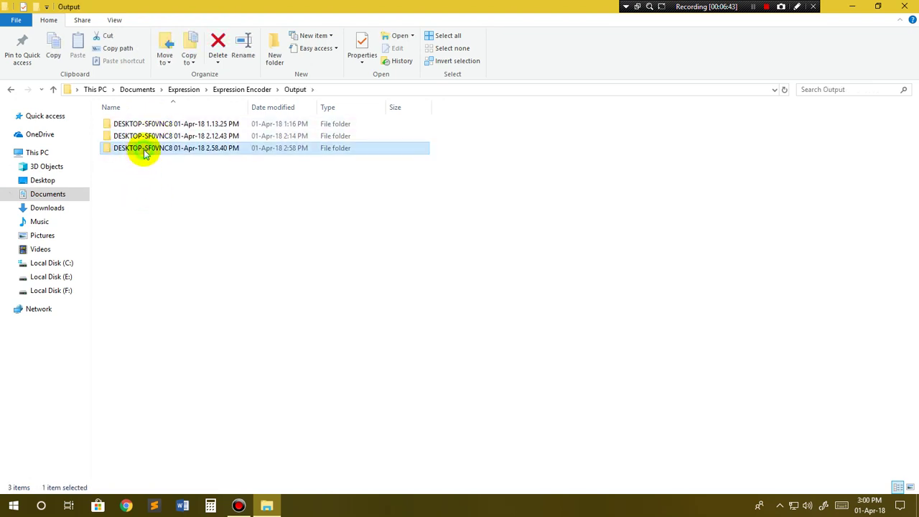
double_click(144, 153)
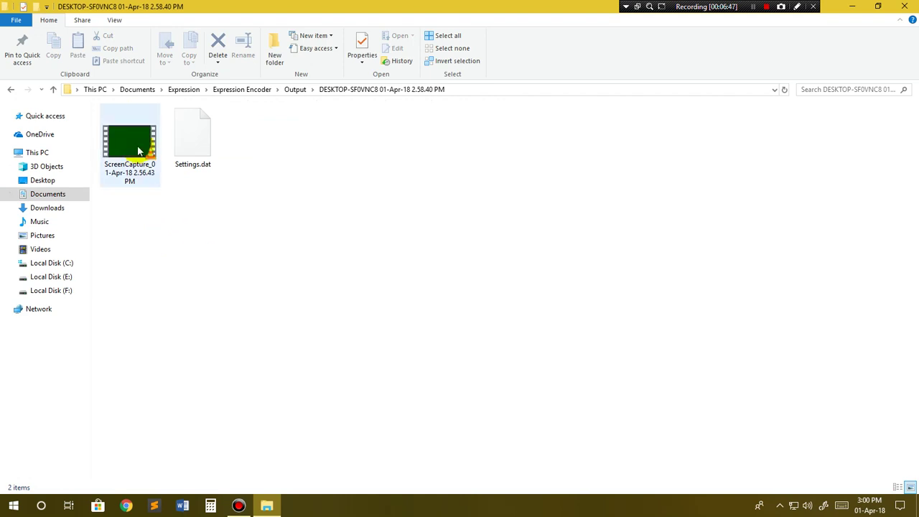
left_click(138, 148)
Step: Play ScreenCapture_01-Apr-18 2.56.43 PM.wmv in VLC with adjusted volume, then close VLC and File Explorer
double_click(136, 146)
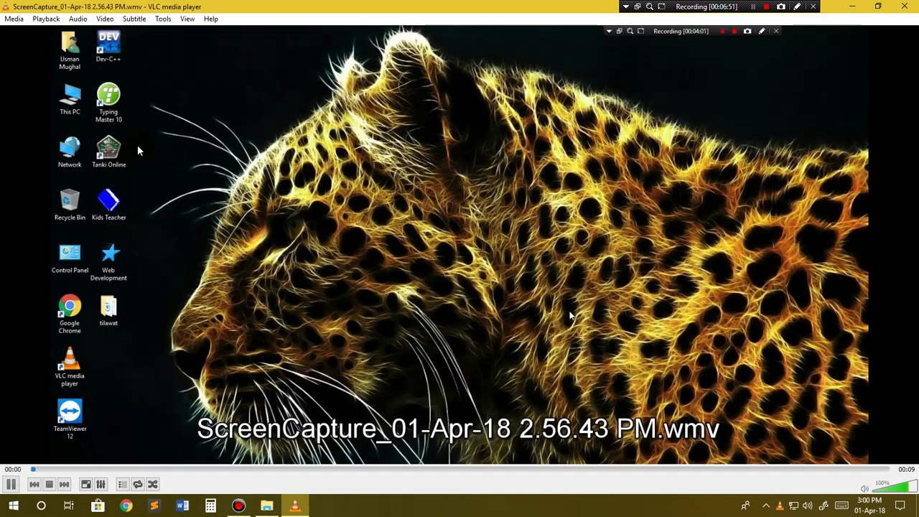
scroll(569, 316, "down", 3)
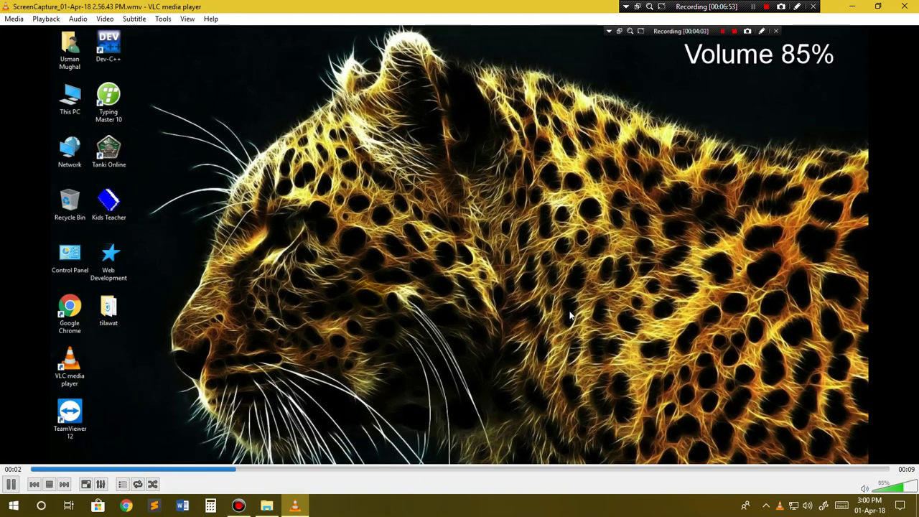
scroll(569, 316, "down", 1)
scroll(570, 315, "up", 1)
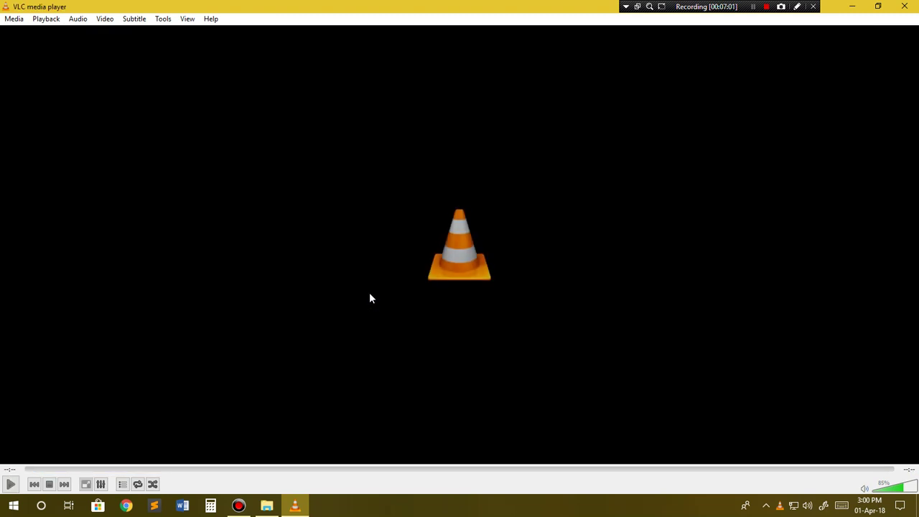
left_click(904, 6)
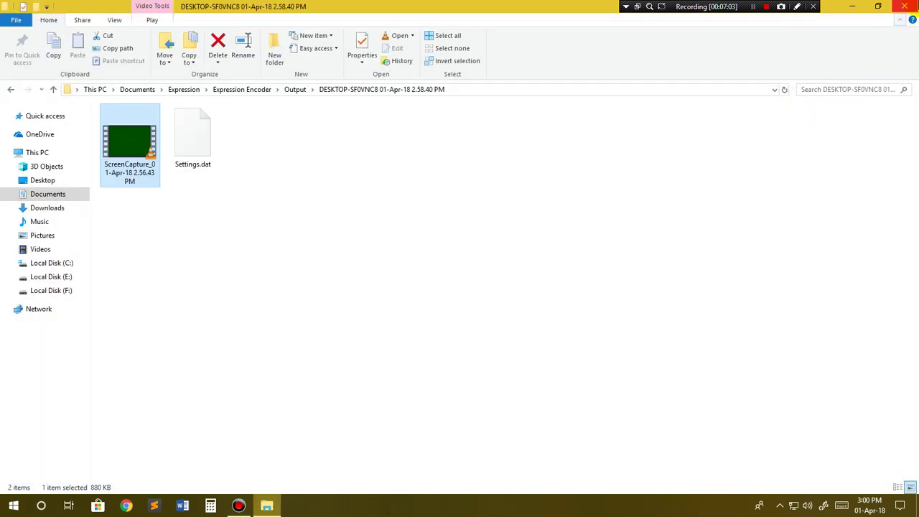
left_click(903, 6)
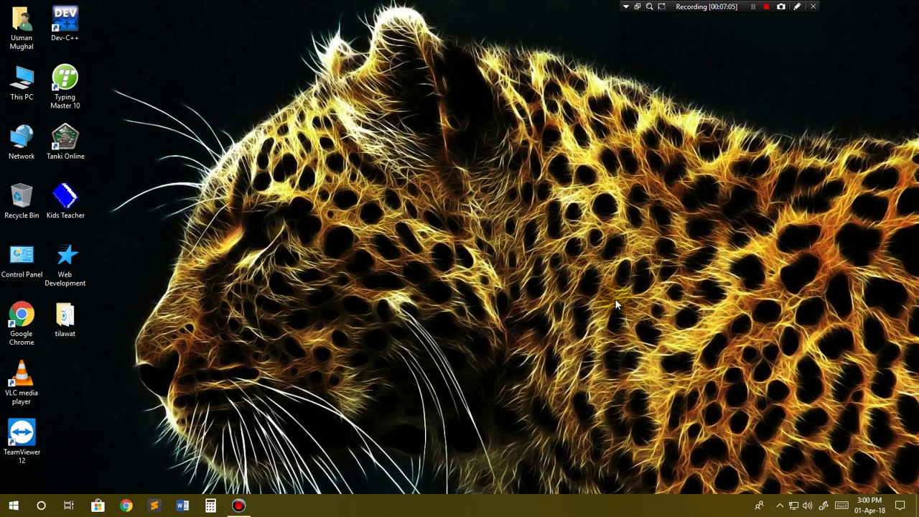